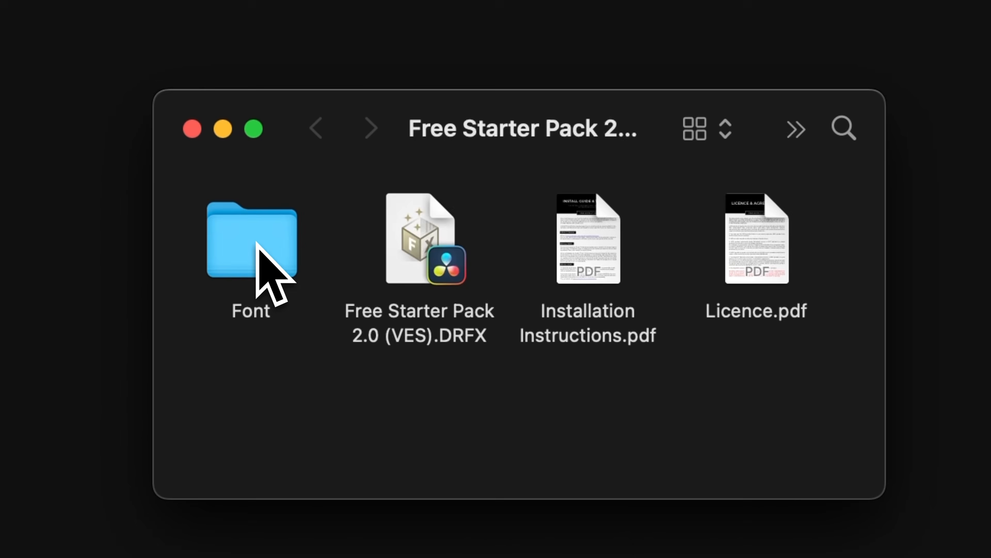
Open the Font folder, select all the Poppins font files and open them together for installation.
double_click(258, 244)
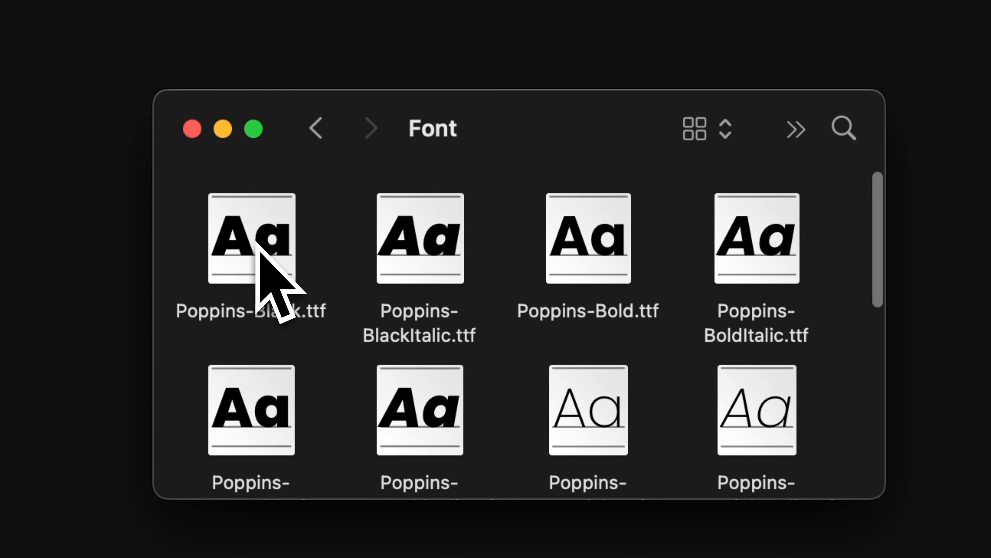
left_click_drag(195, 250, 488, 508)
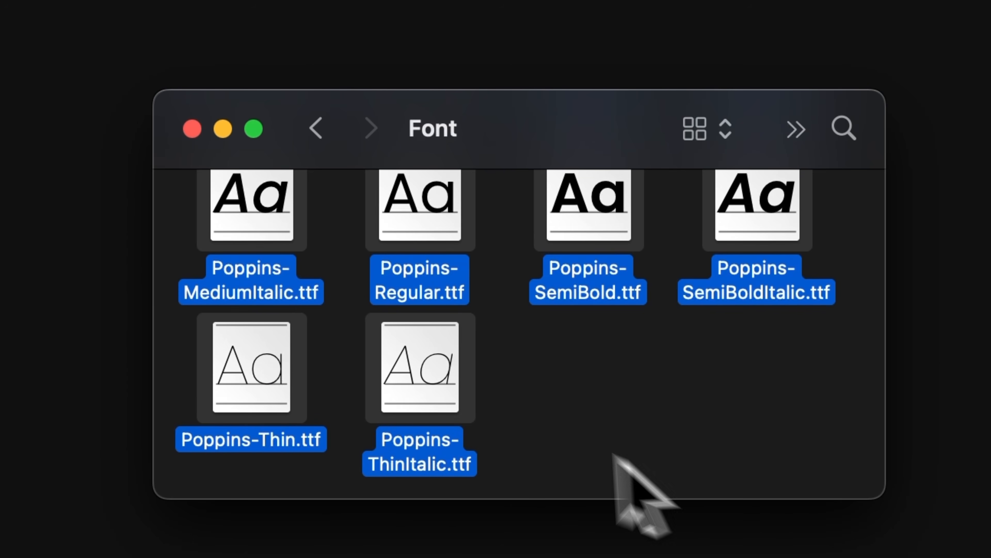
double_click(402, 380)
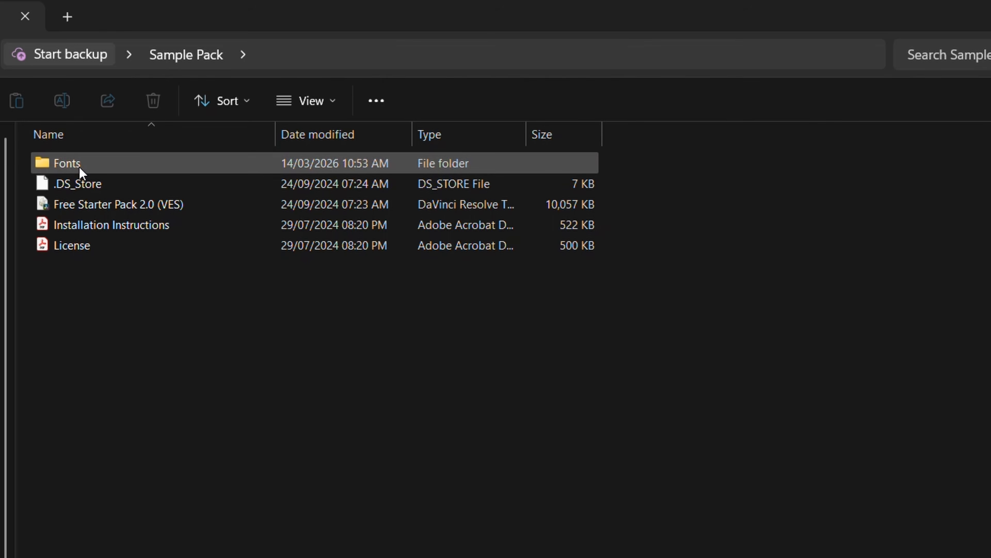
Install all the Poppins font files from the Sample Pack's Fonts folder in Windows, leaving out the OFL text document.
double_click(78, 167)
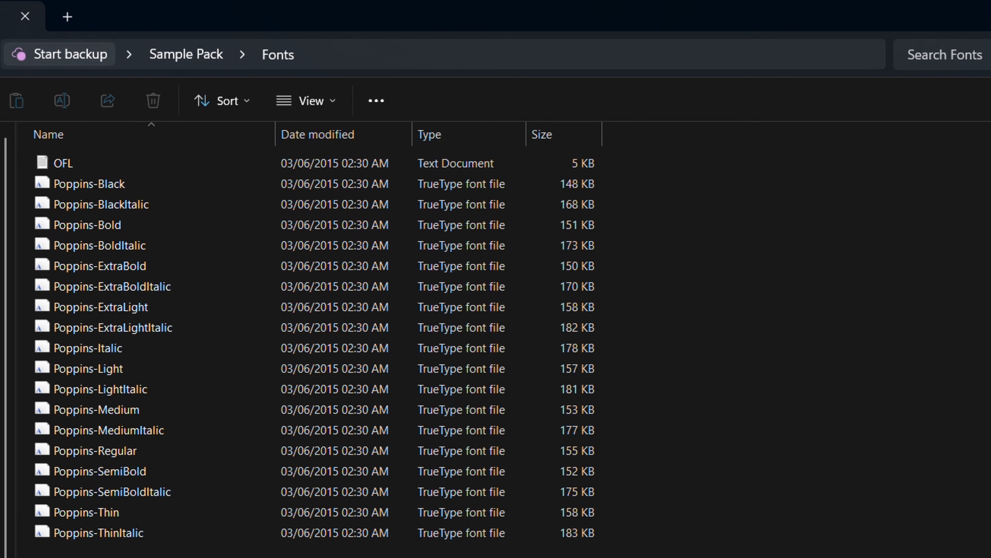
left_click_drag(211, 549, 102, 183)
right_click(135, 229)
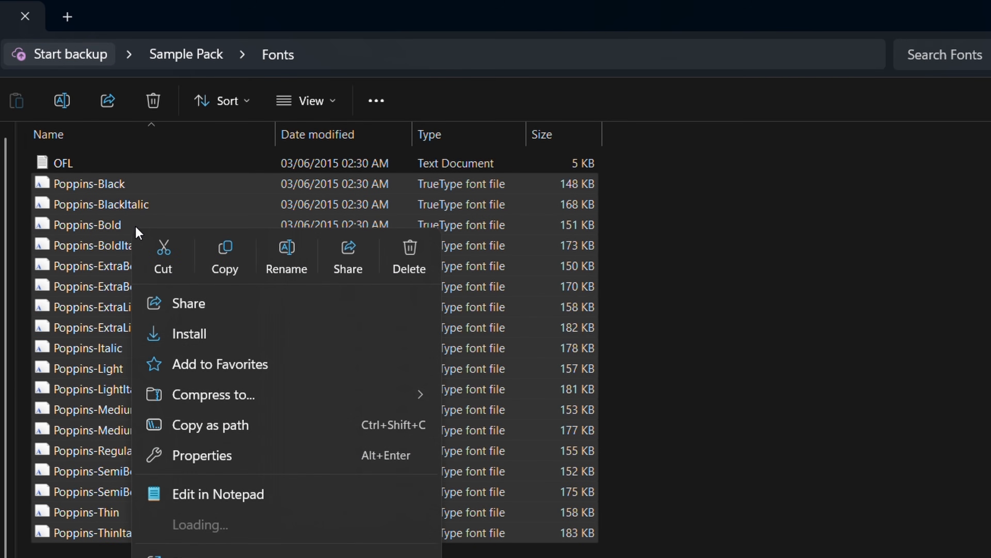
left_click(203, 333)
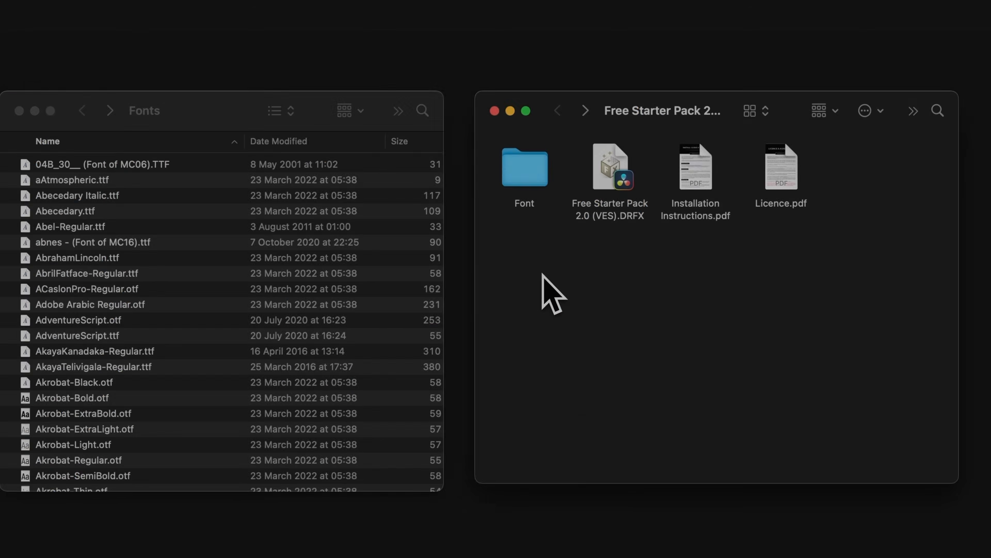
Copy all the Poppins files from the starter pack's Font folder into the system Fonts folder.
double_click(527, 187)
left_click_drag(483, 138, 855, 469)
left_click_drag(687, 449, 377, 398)
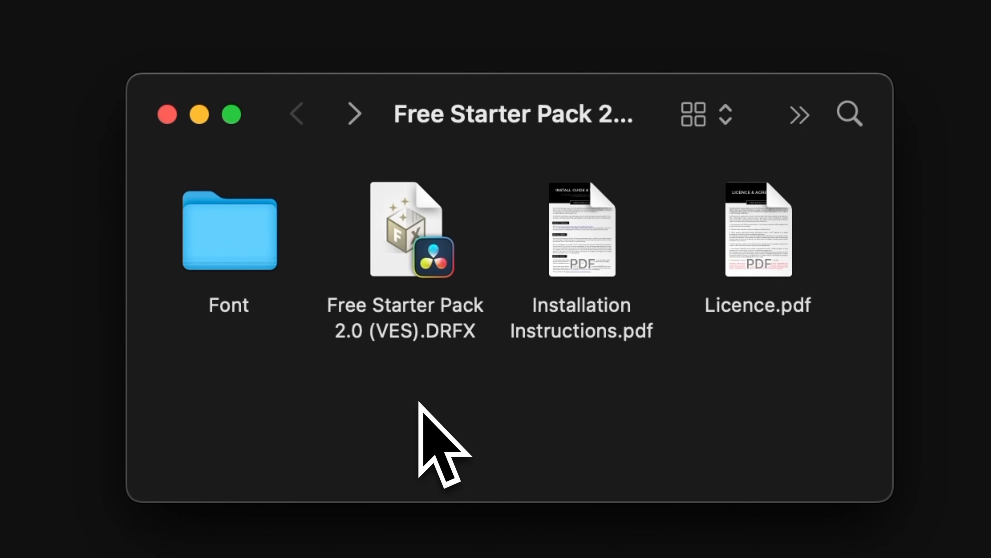
Install Free Starter Pack 2.0 (VES).DRFX and list the pack's effects under Video Editor Studio in DaVinci Resolve.
double_click(416, 266)
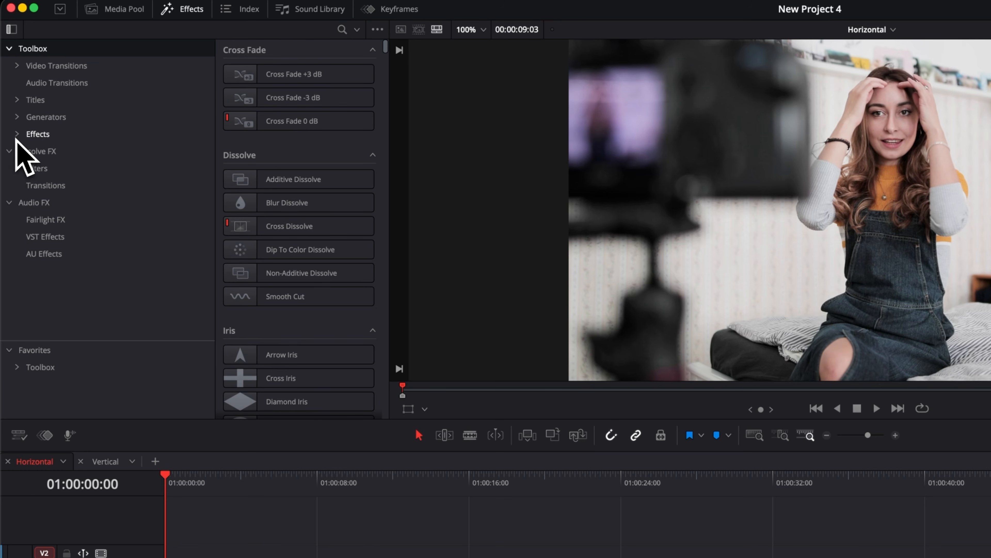
left_click(16, 135)
left_click(25, 169)
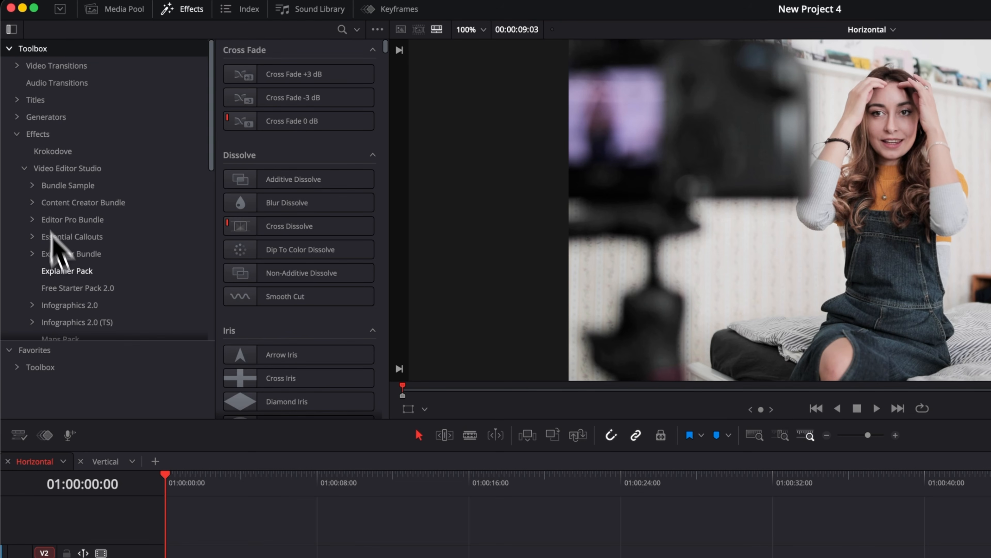
left_click(65, 288)
Apply the Free Starter Pack Phone Effect to the woman presenter clip on Video 1 and scrub through it.
left_click(263, 219)
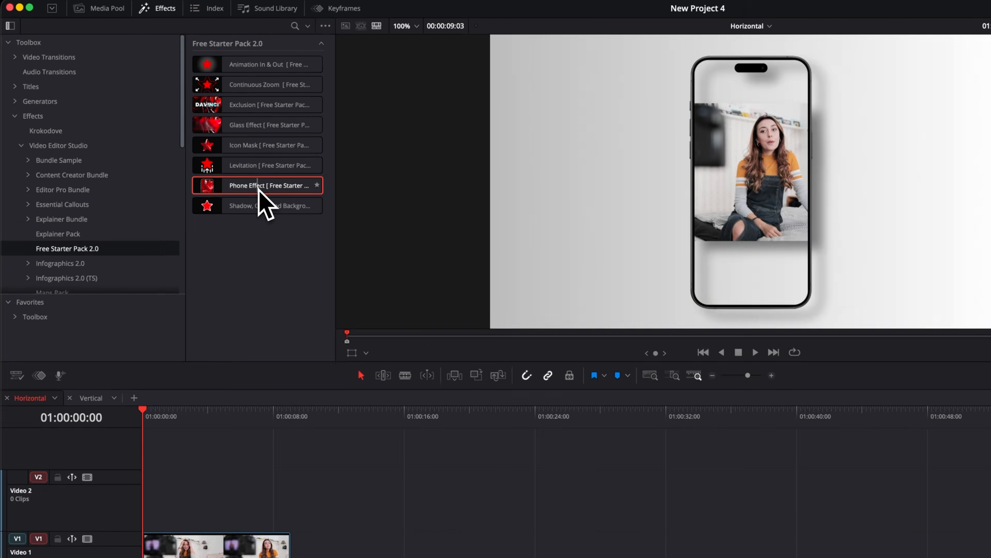
left_click_drag(301, 220, 302, 557)
left_click_drag(204, 391, 167, 430)
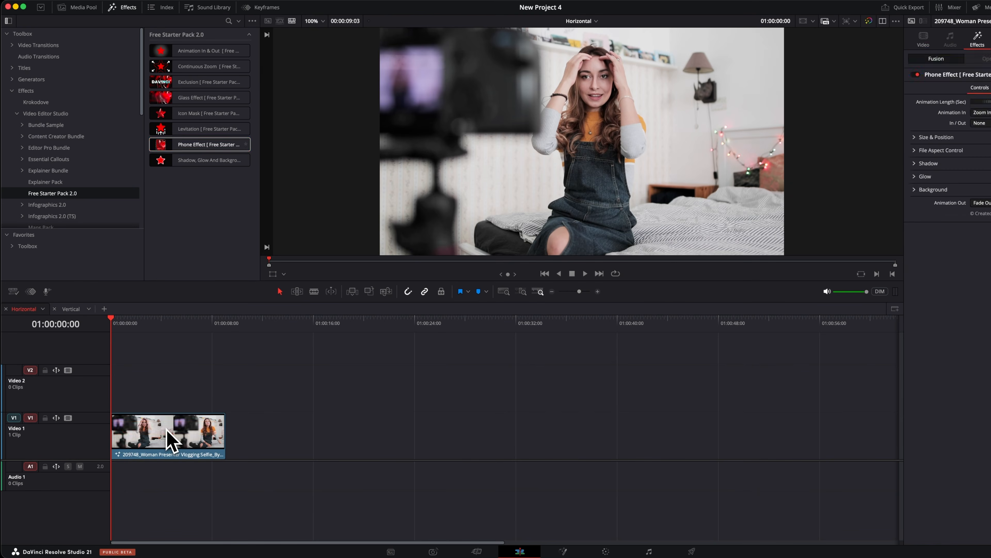
left_click_drag(161, 329, 173, 333)
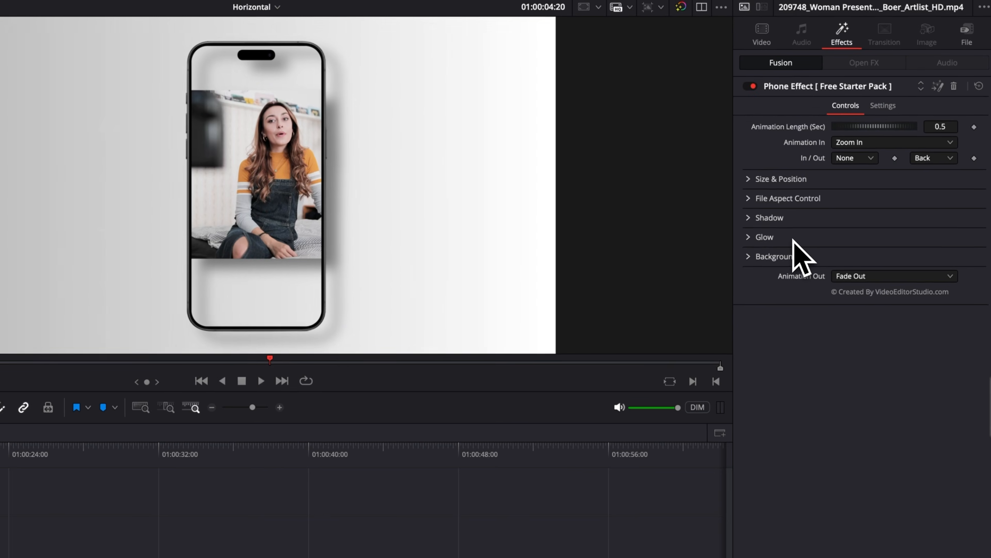
In File Aspect Control, set the footage's size to 0.89 and center to X 0.45, Y 0.479, and preview it from the start.
left_click(746, 200)
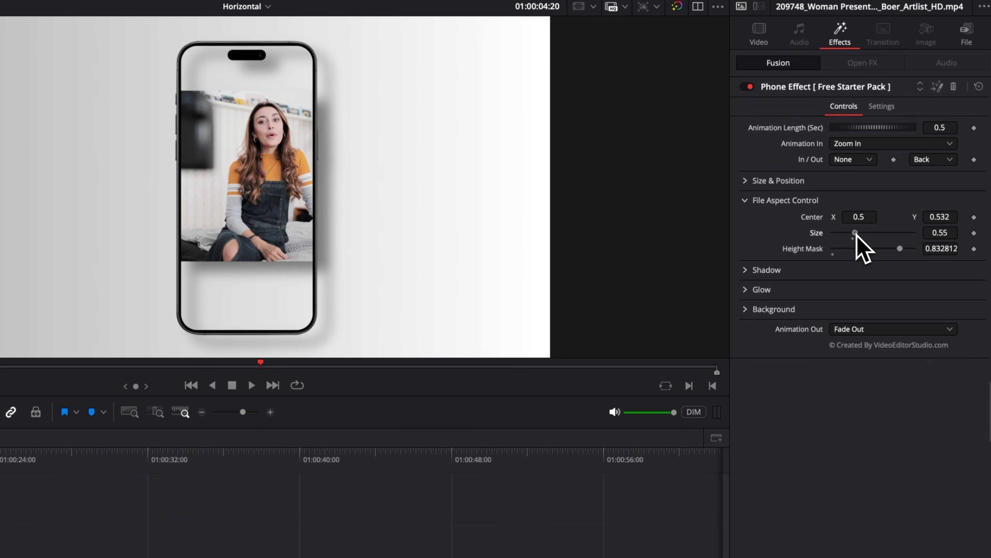
left_click_drag(856, 235, 871, 235)
left_click_drag(940, 217, 844, 218)
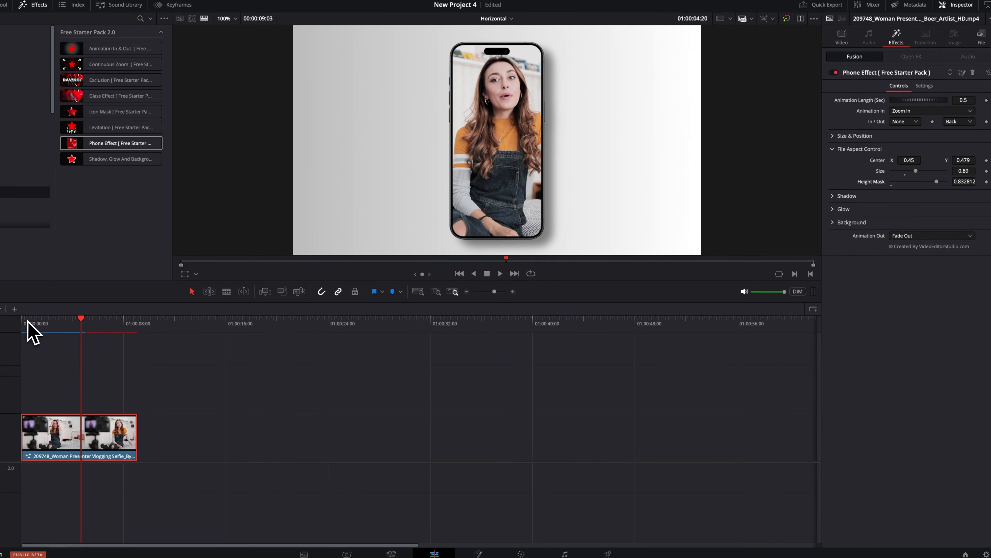
left_click(27, 328)
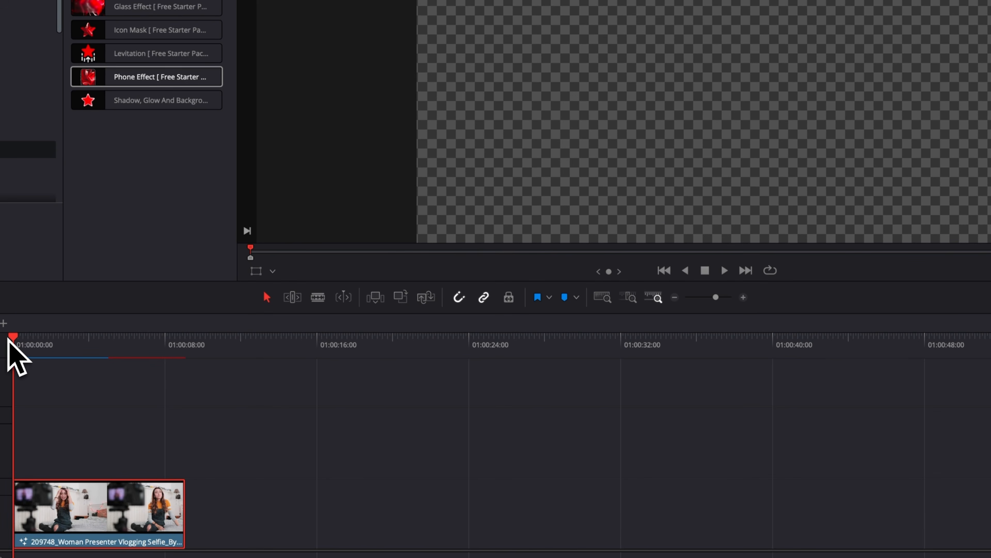
key("space")
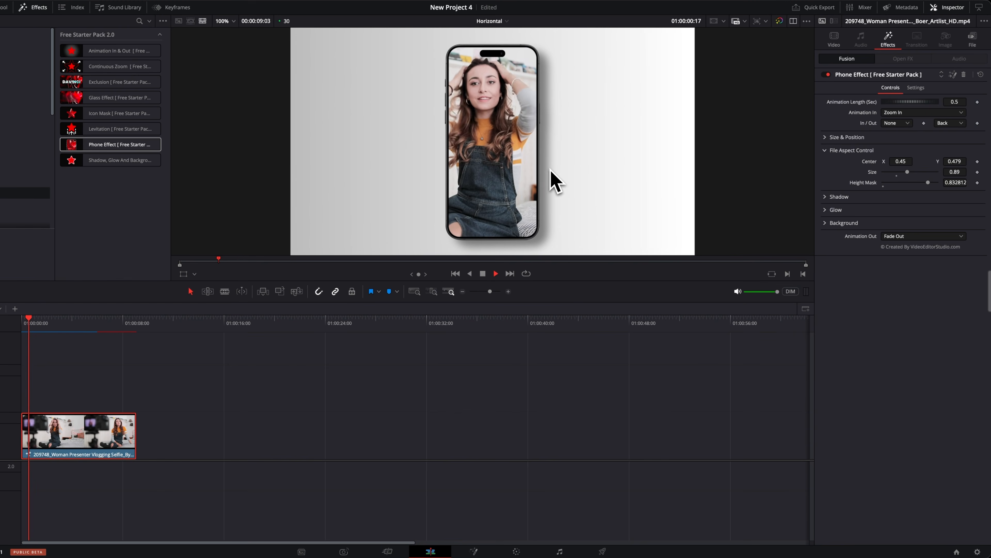
key("space")
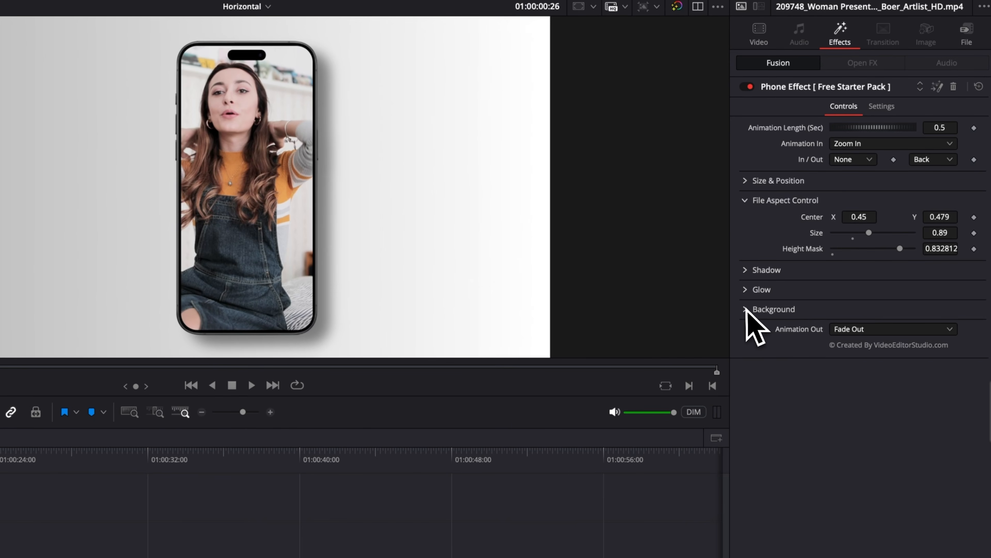
Set the Phone Effect's background opacity to 0.0 and play the clip from the start.
left_click(826, 223)
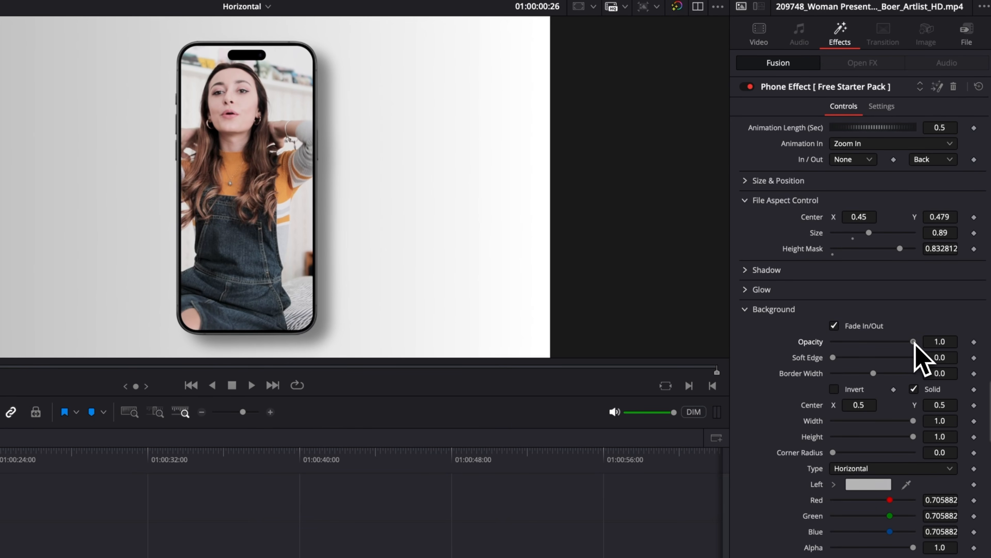
left_click_drag(913, 342, 811, 339)
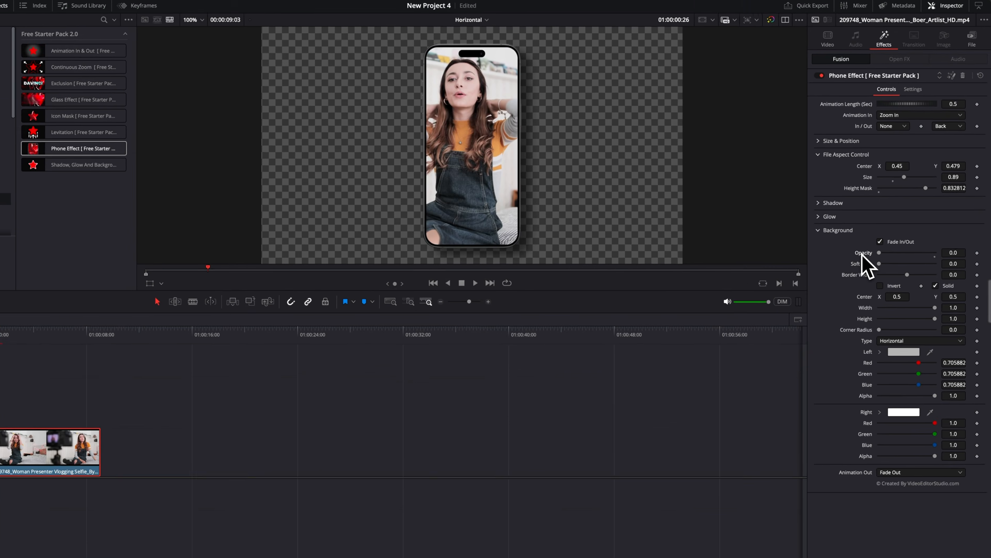
left_click(22, 323)
key("space")
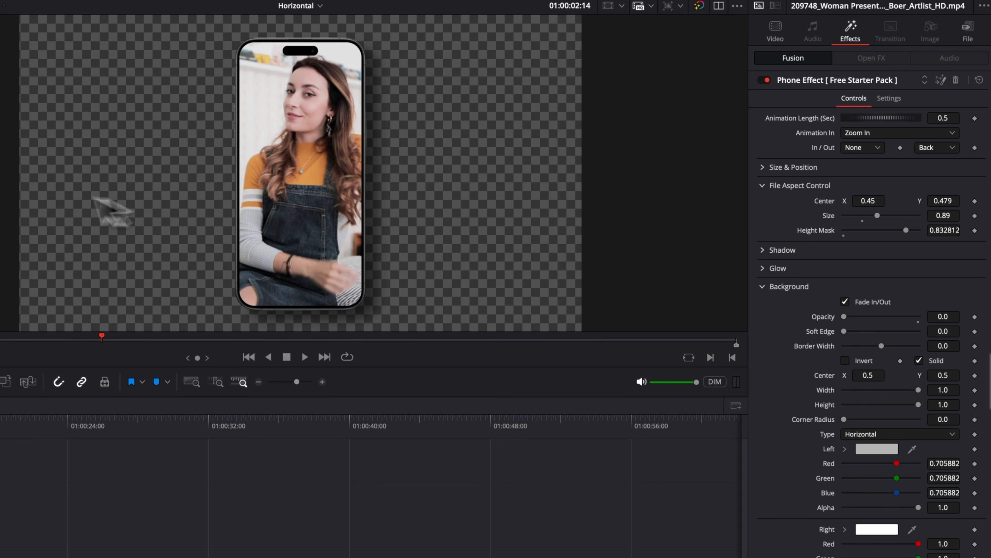
Move the phone towards the left side of the frame by setting its Size & Position Center X to 0.18.
left_click(763, 167)
left_click_drag(868, 182, 847, 183)
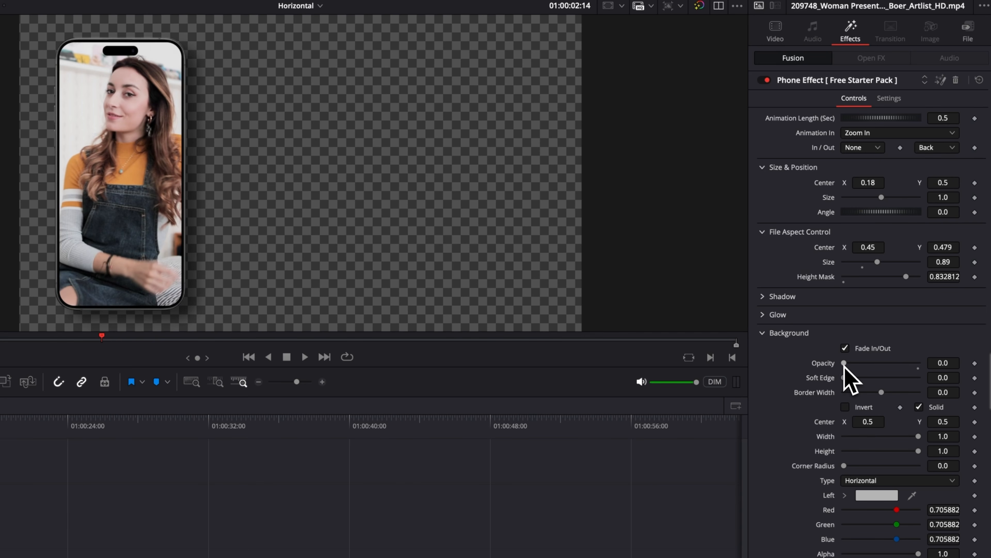
Set the background opacity to 1.0 and its Center X to -0.135, and preview the clip from the start.
left_click_drag(844, 365, 937, 371)
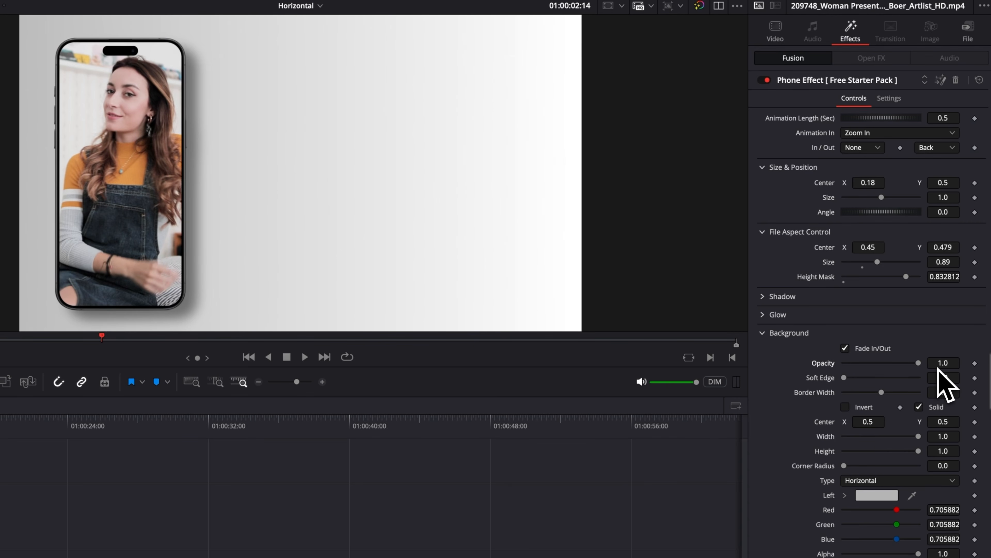
left_click_drag(875, 421, 826, 421)
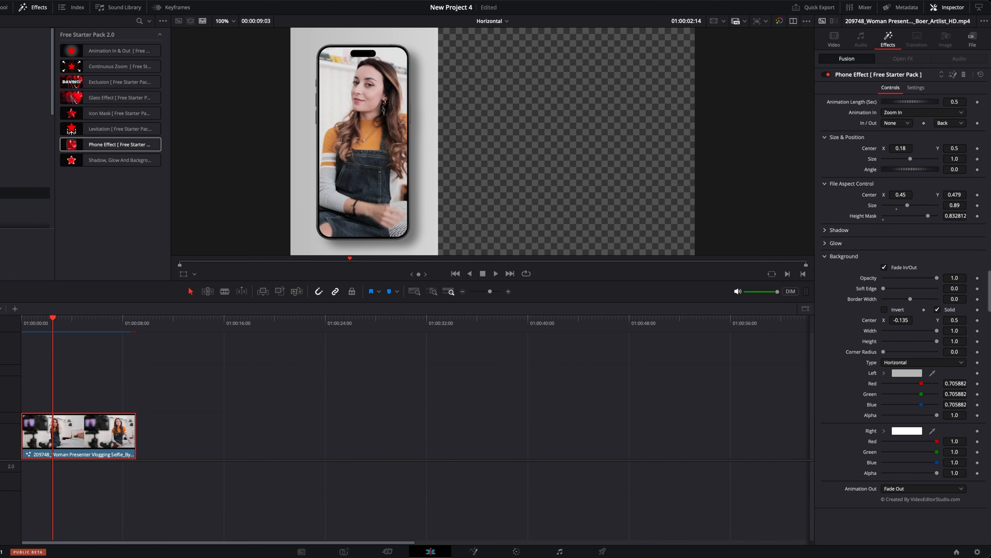
left_click_drag(53, 322, 16, 321)
key("space")
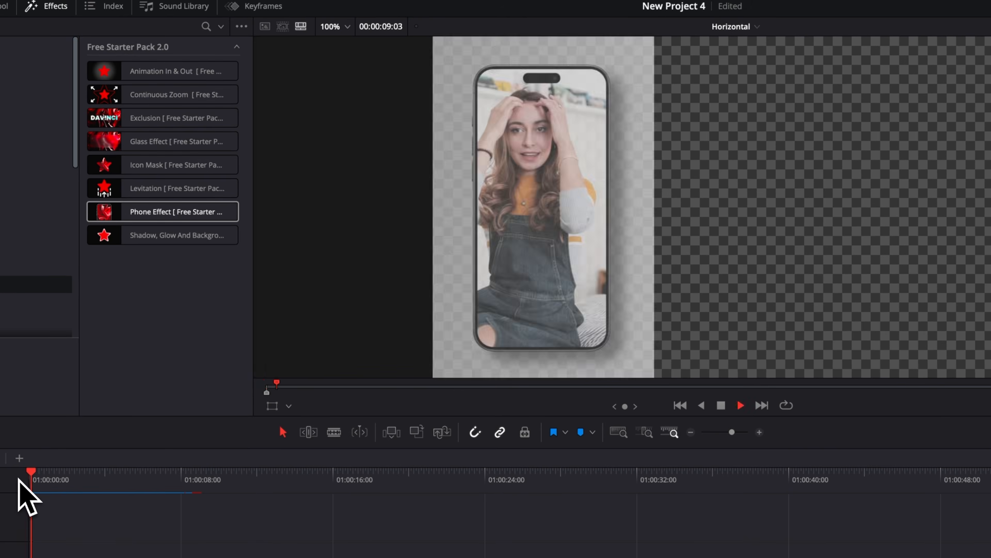
key("space")
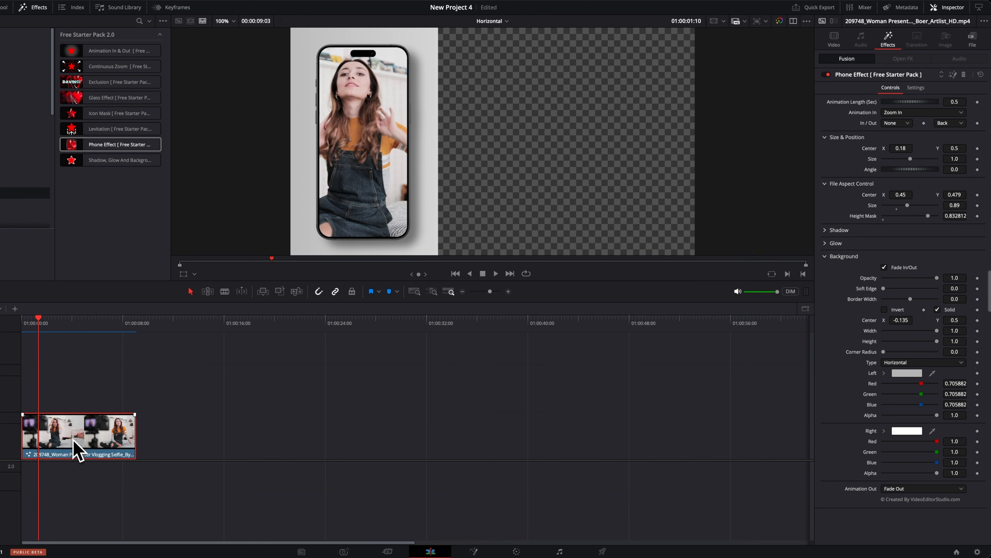
Move the phone clip up to Video 2 and place the videodeck-co-aqwHzP5qaJU-unsplash.jpg image from Downloads beneath it on Video 1.
left_click_drag(73, 442, 73, 411)
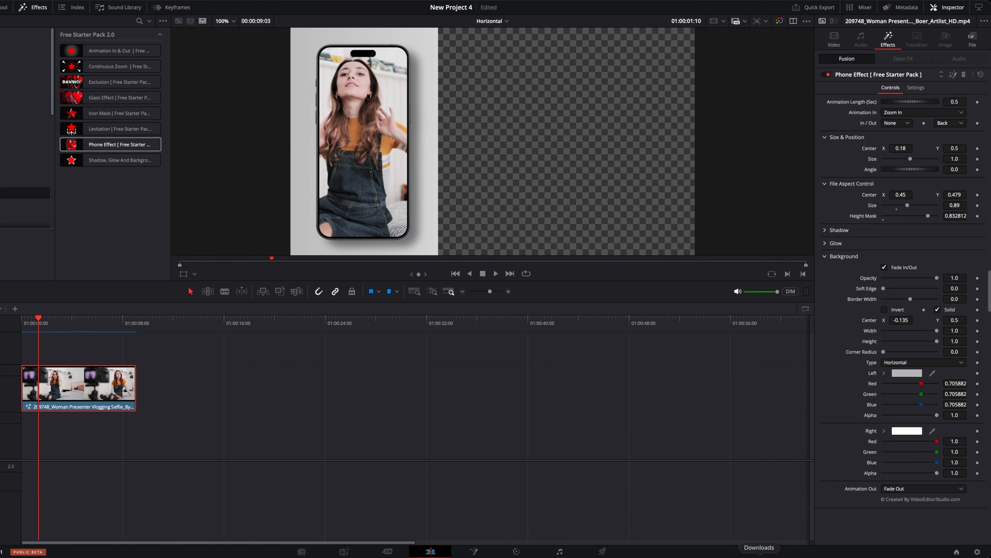
left_click(760, 555)
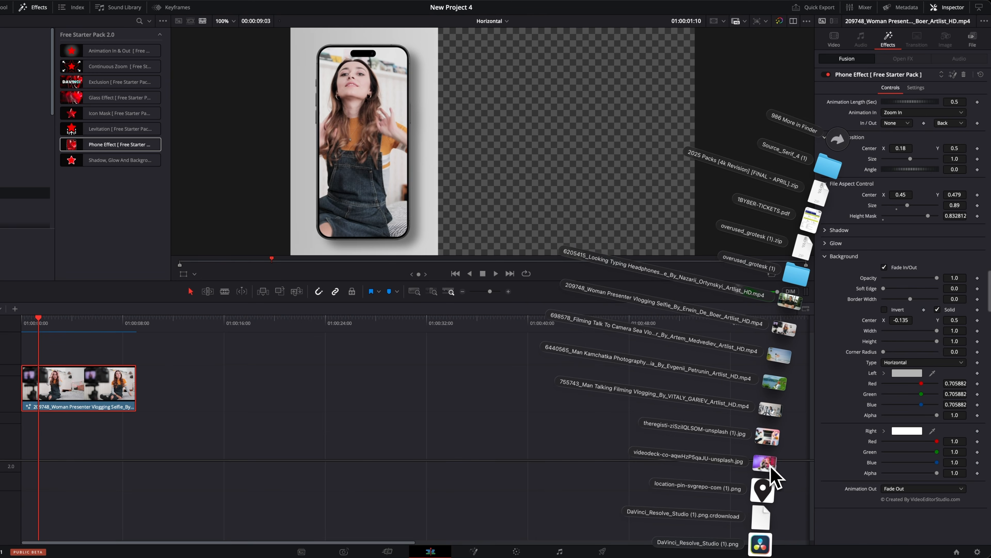
left_click_drag(771, 468, 41, 441)
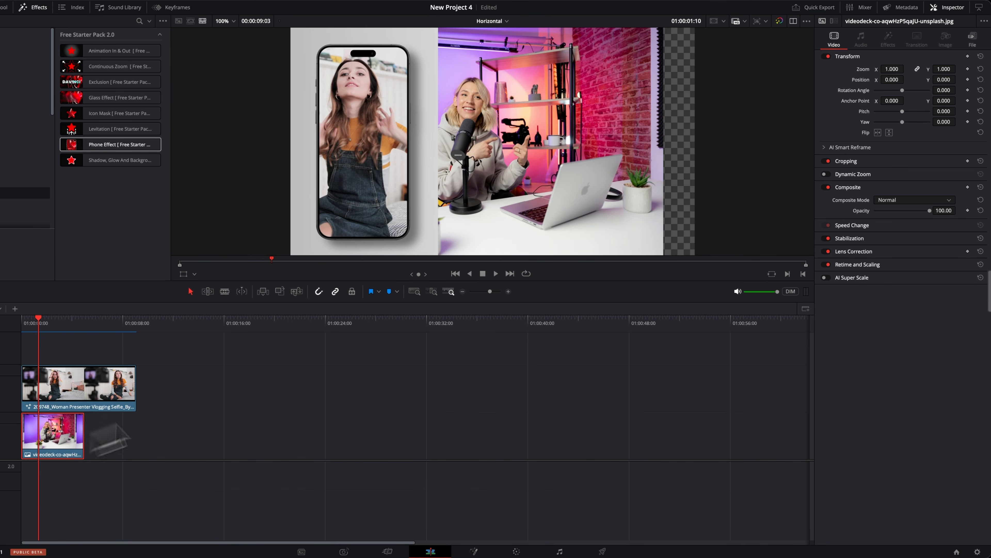
Set the videodeck image's zoom to 1.470 and its Position X to 428.000, and play the result.
mouse_move(893, 69)
left_mouse_down()
mouse_move(949, 69)
mouse_move(856, 74)
mouse_move(901, 87)
left_mouse_up()
key("space")
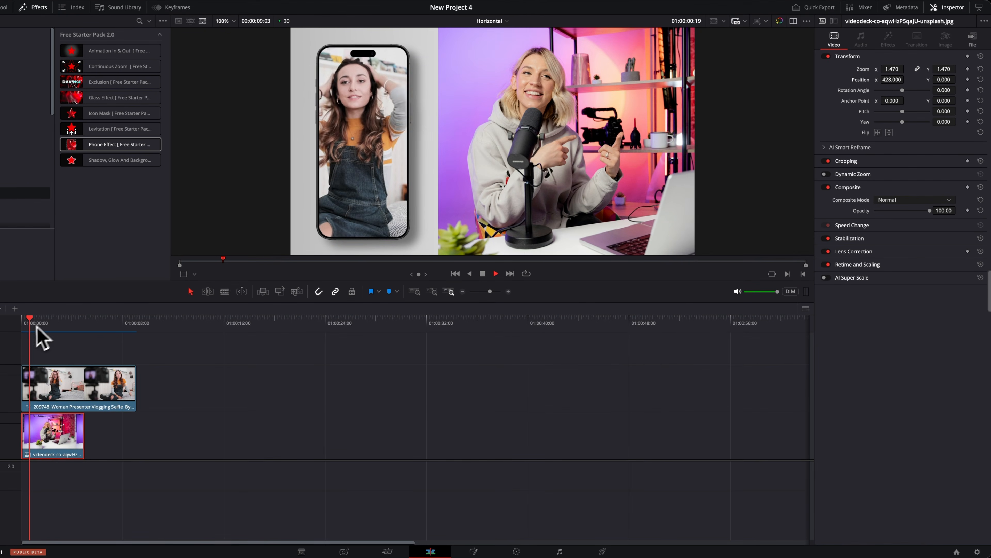
Turn off Fade In/Out for the phone clip's background and play the timeline from the start.
left_click(46, 394)
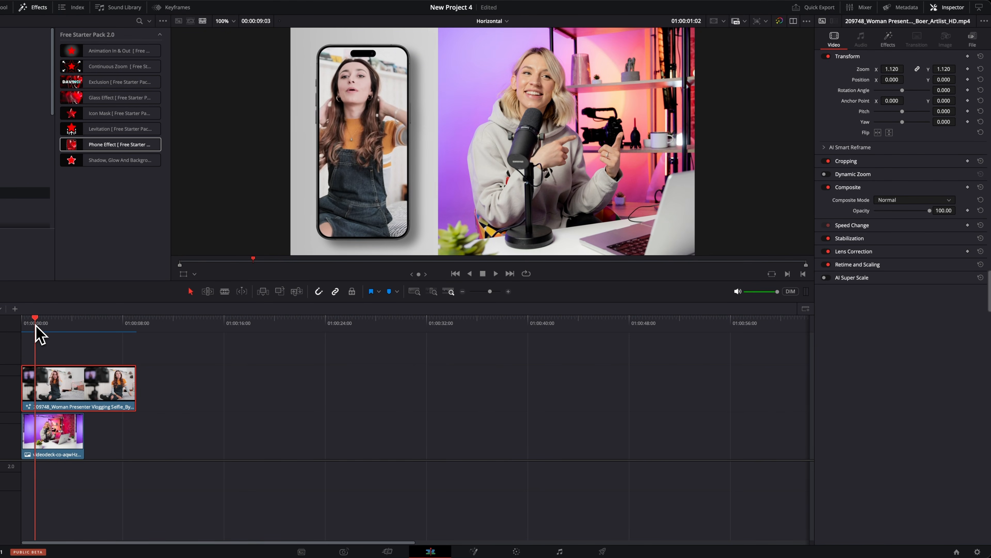
left_click_drag(35, 324, 21, 324)
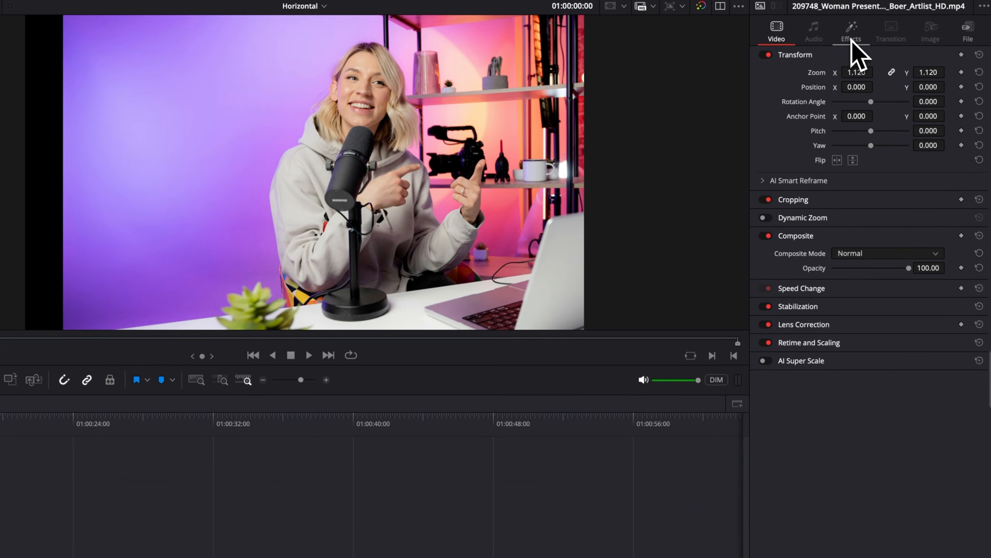
left_click(888, 39)
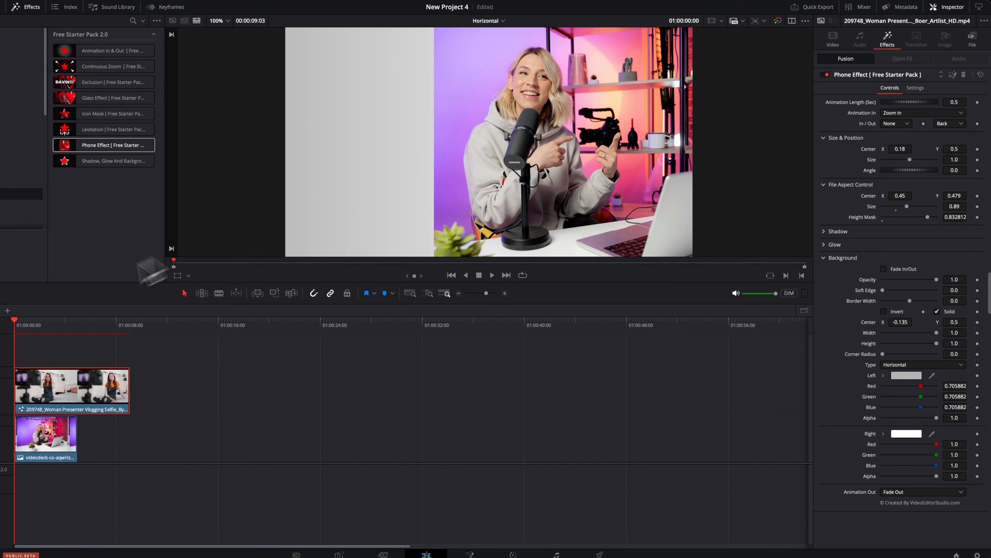
left_click_drag(28, 322, 13, 322)
key("space")
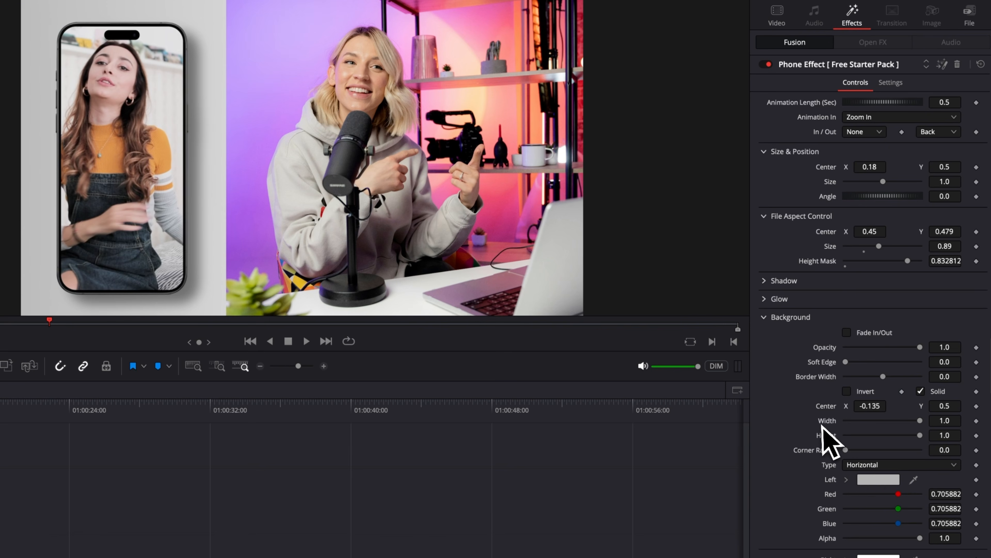
Change the phone clip's background type to Solid Color and make it black.
left_click(864, 465)
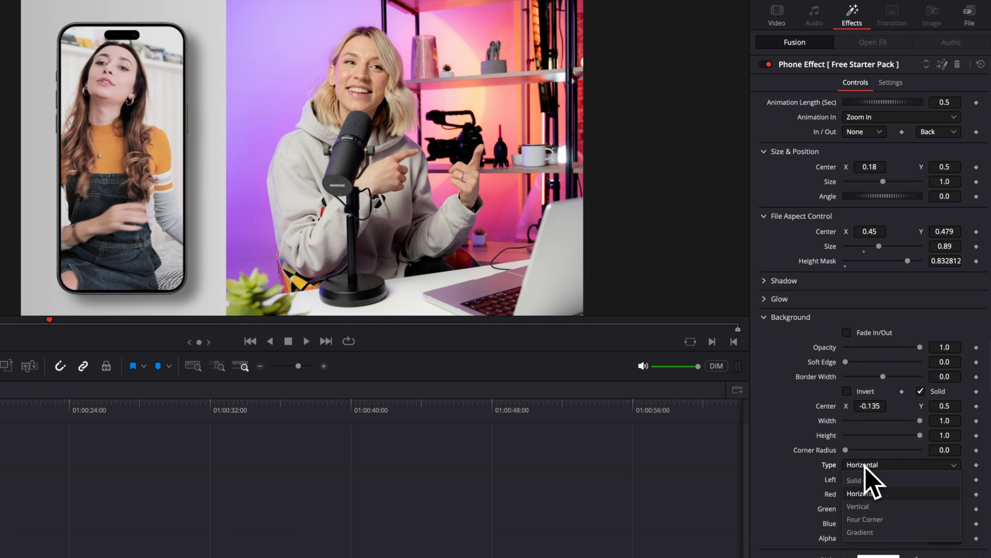
left_click(865, 480)
left_click(883, 479)
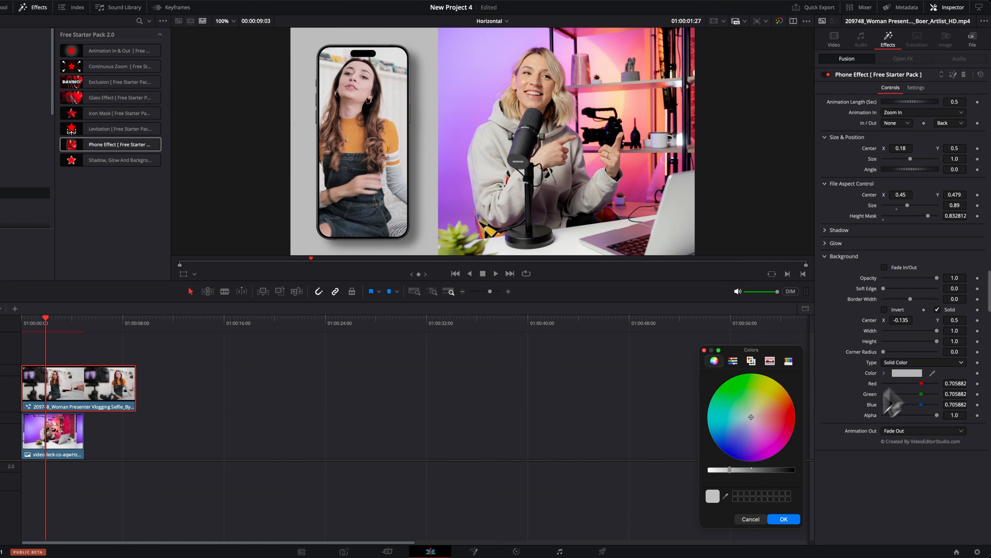
left_click_drag(771, 471, 819, 474)
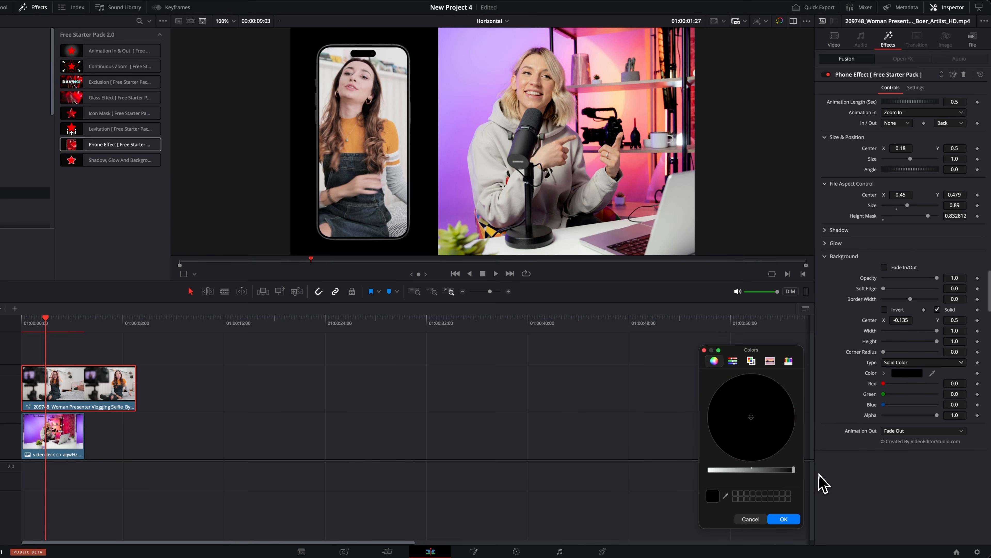
left_click(785, 519)
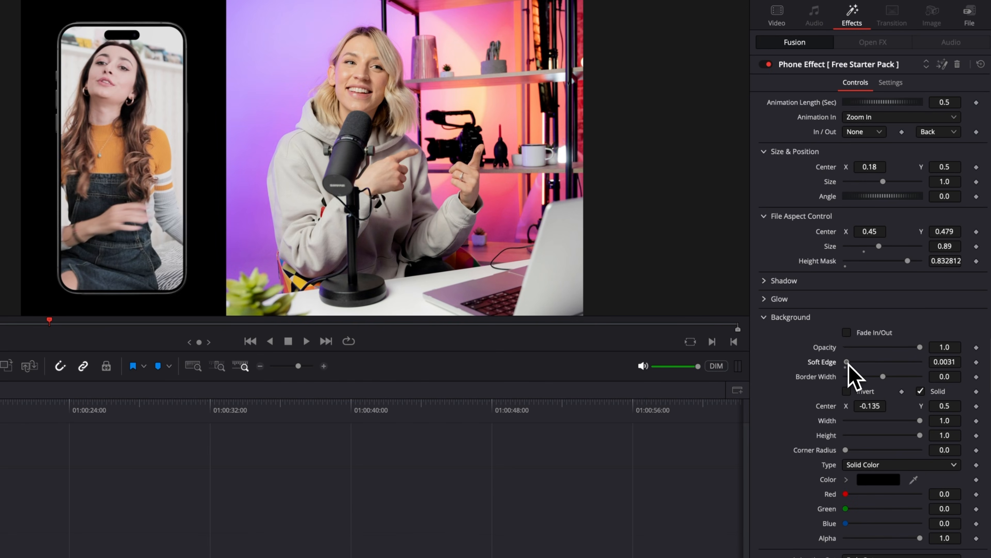
Set the background's Soft Edge to about 0.148 and its Height to 2.0, and lower its Center X slightly.
left_click_drag(847, 362, 872, 363)
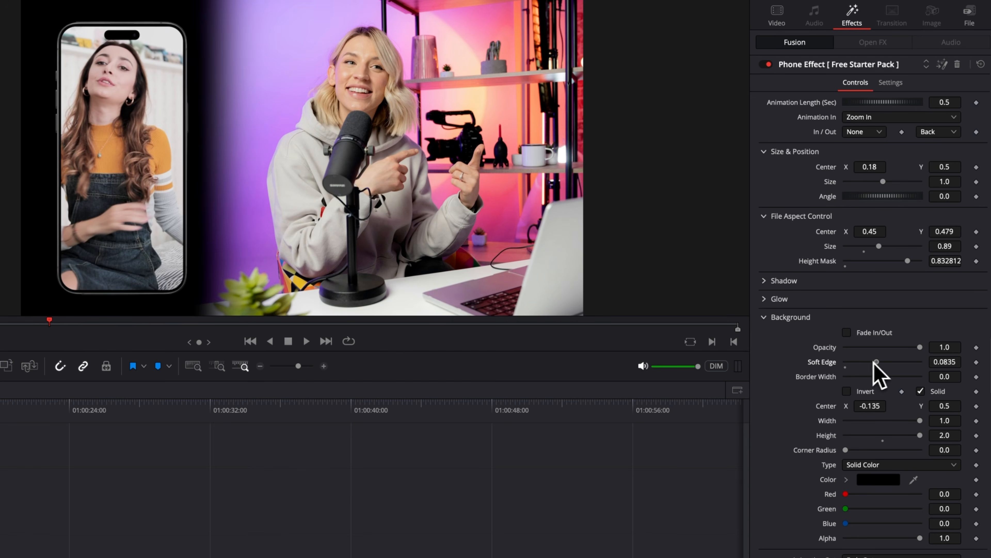
left_click_drag(875, 362, 906, 363)
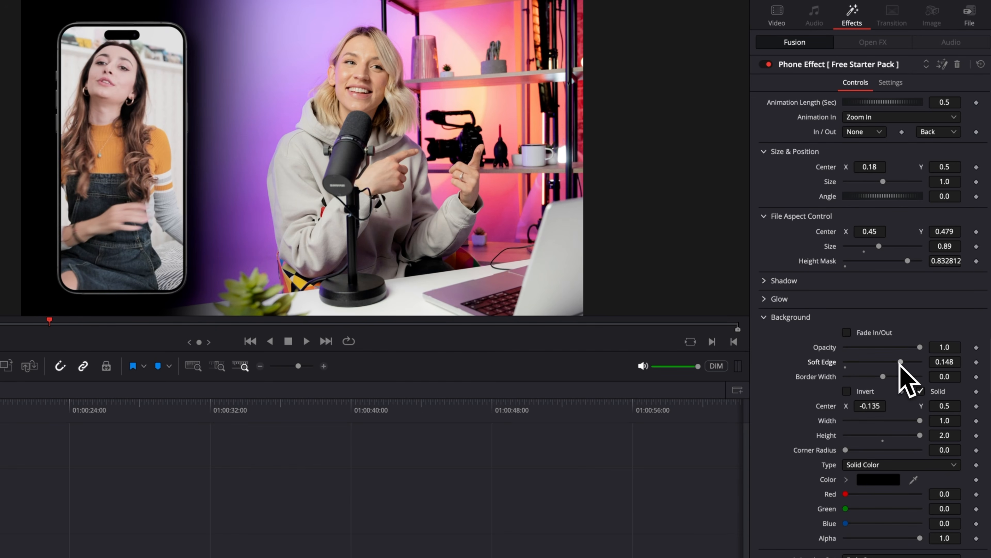
left_click_drag(867, 406, 846, 406)
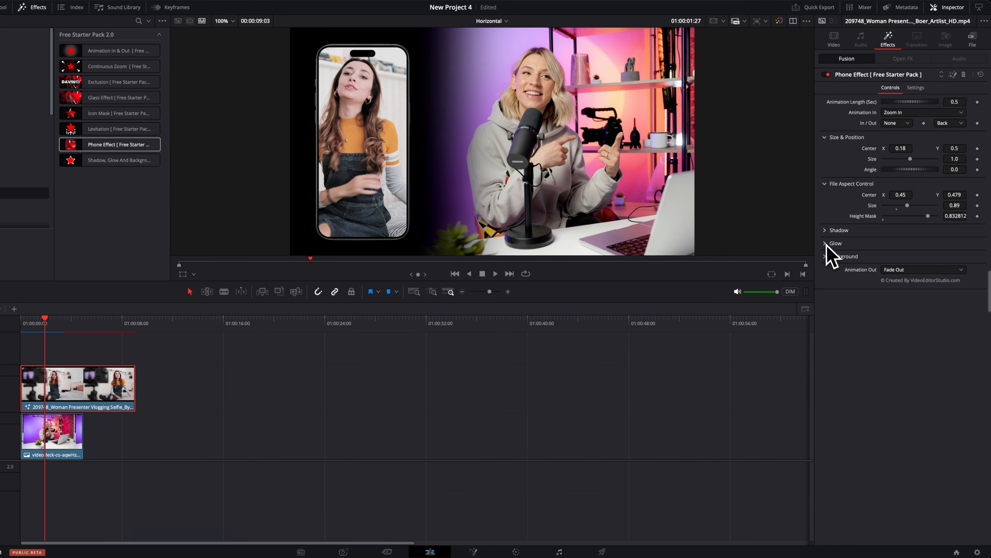
Add a subtle glow to the phone by raising its Gain slightly.
left_click(912, 318)
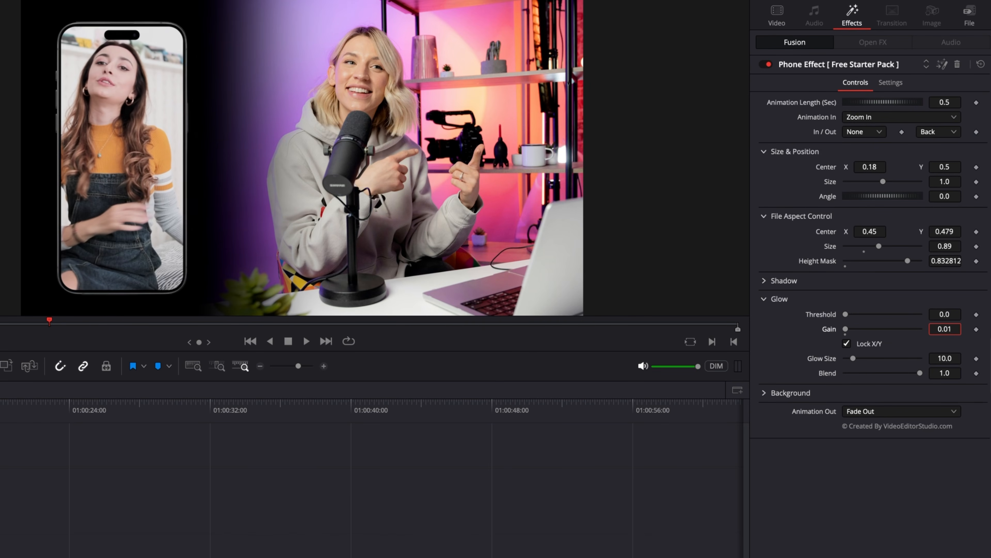
left_click_drag(945, 329, 952, 329)
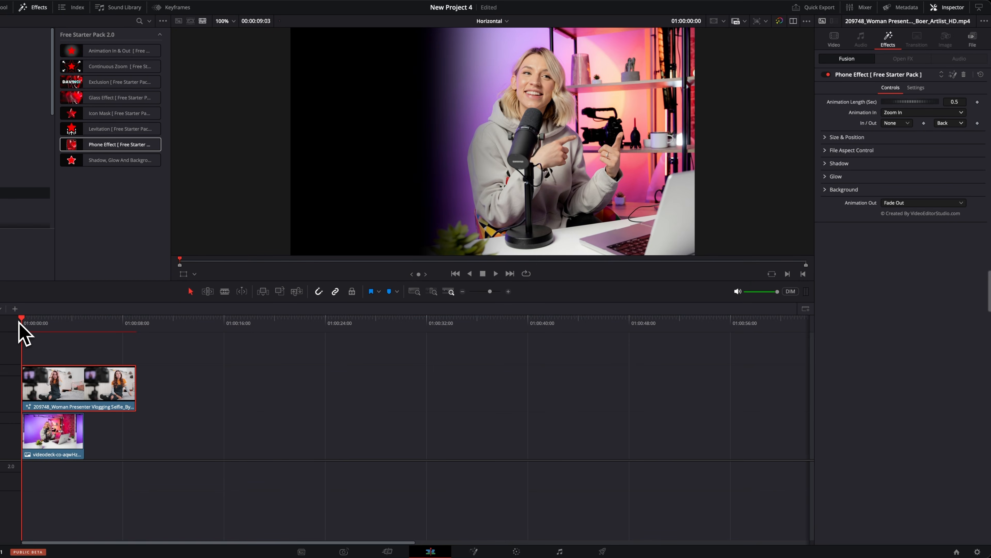
Play the timeline from the start to check the phone's Zoom In animation.
key("space")
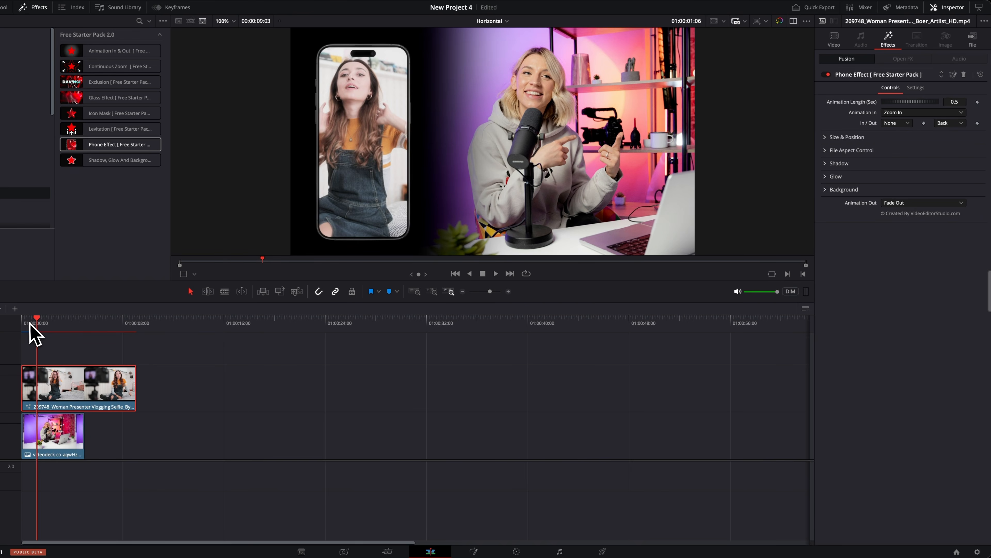
left_click_drag(30, 323, 0, 324)
key("space")
key("space")
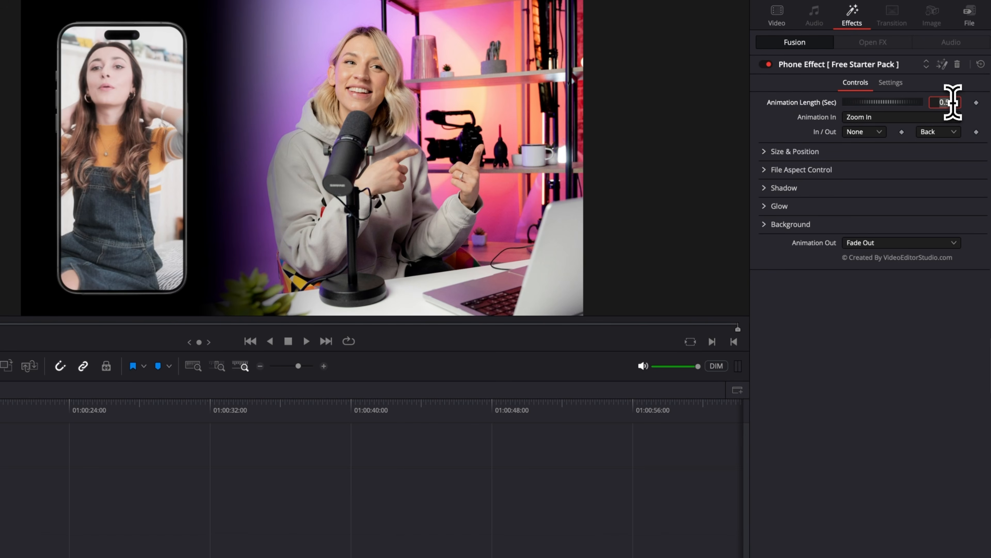
Set the Phone Effect's animation length to 2 seconds and play the clip from the start.
type("2")
key("Return")
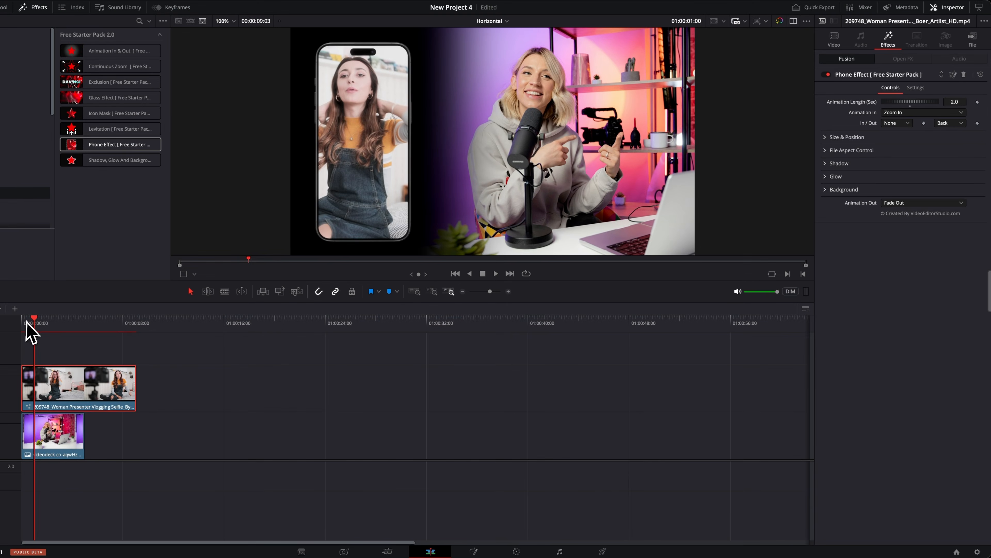
left_click_drag(26, 323, 16, 321)
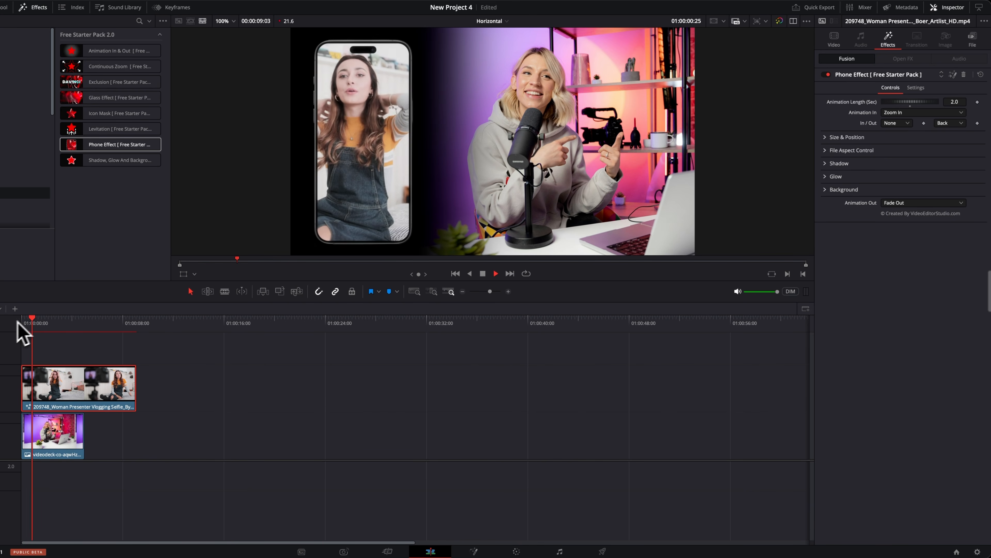
key("space")
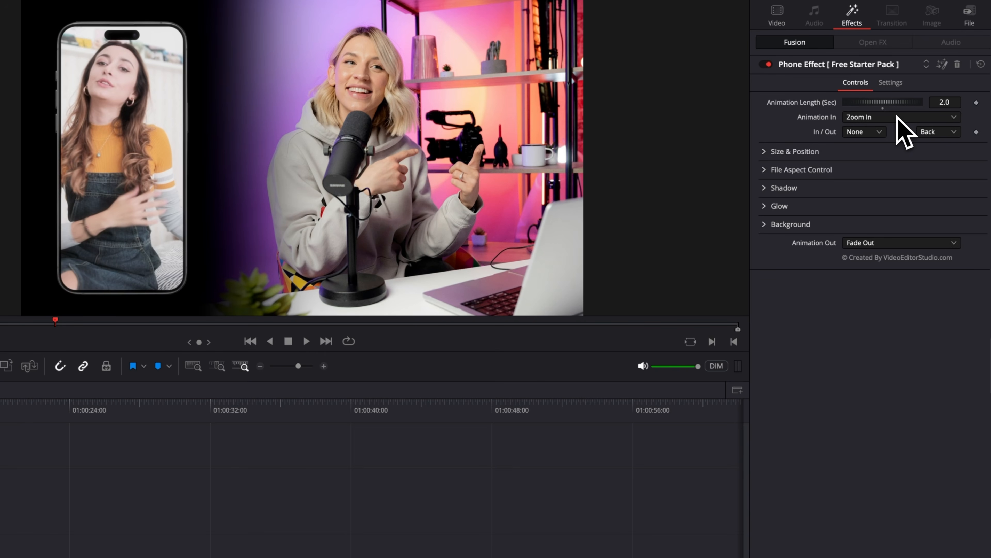
Change the phone's entrance animation to Pan Left and play the timeline from the start.
left_click(881, 171)
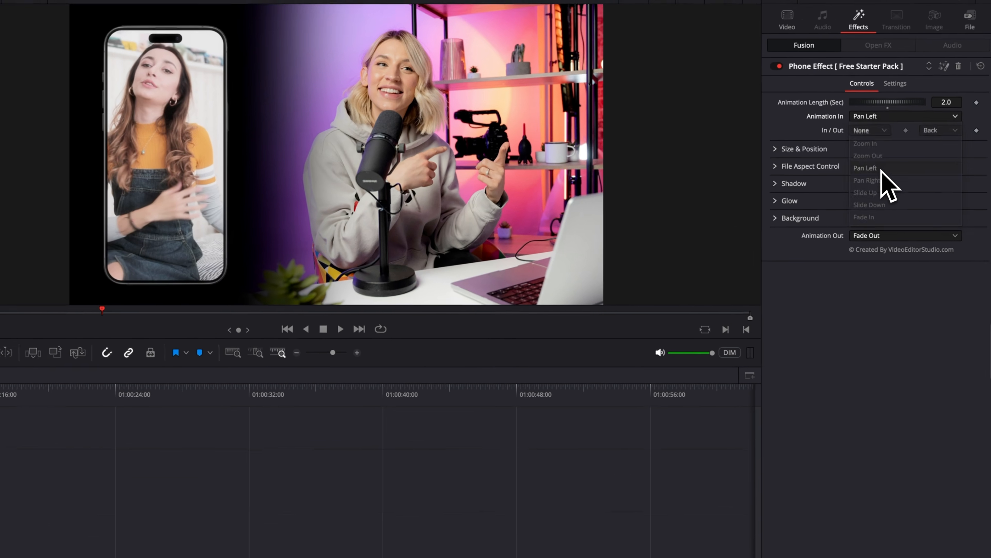
left_click(23, 323)
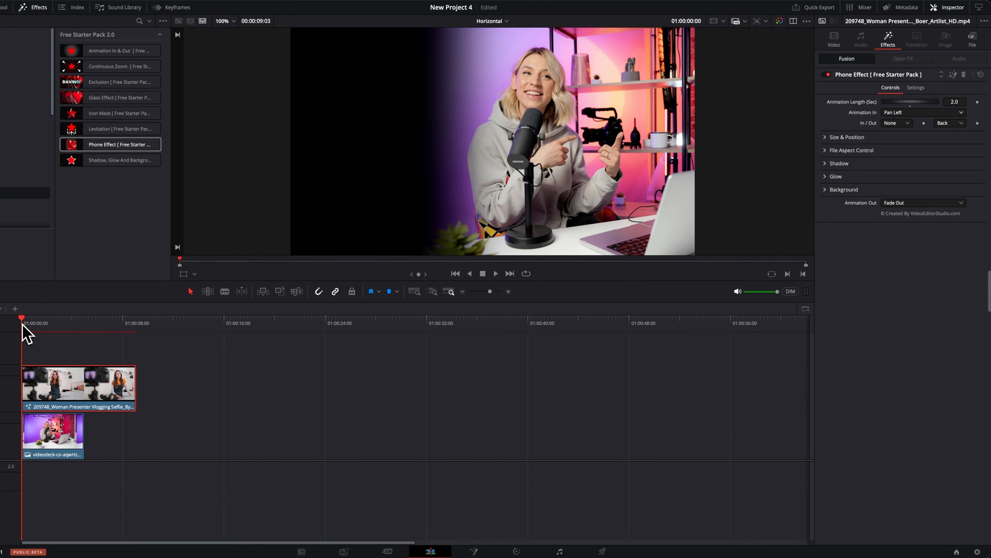
key("space")
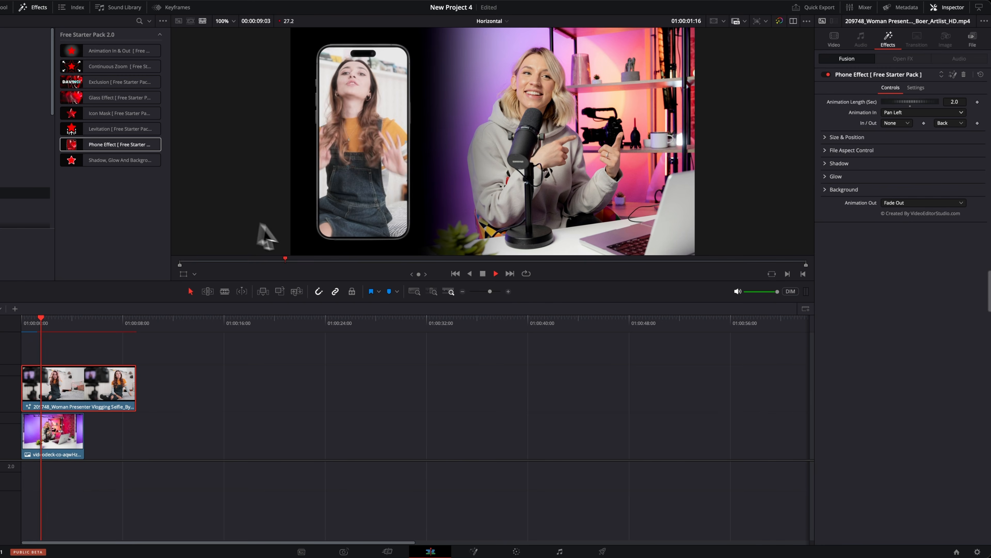